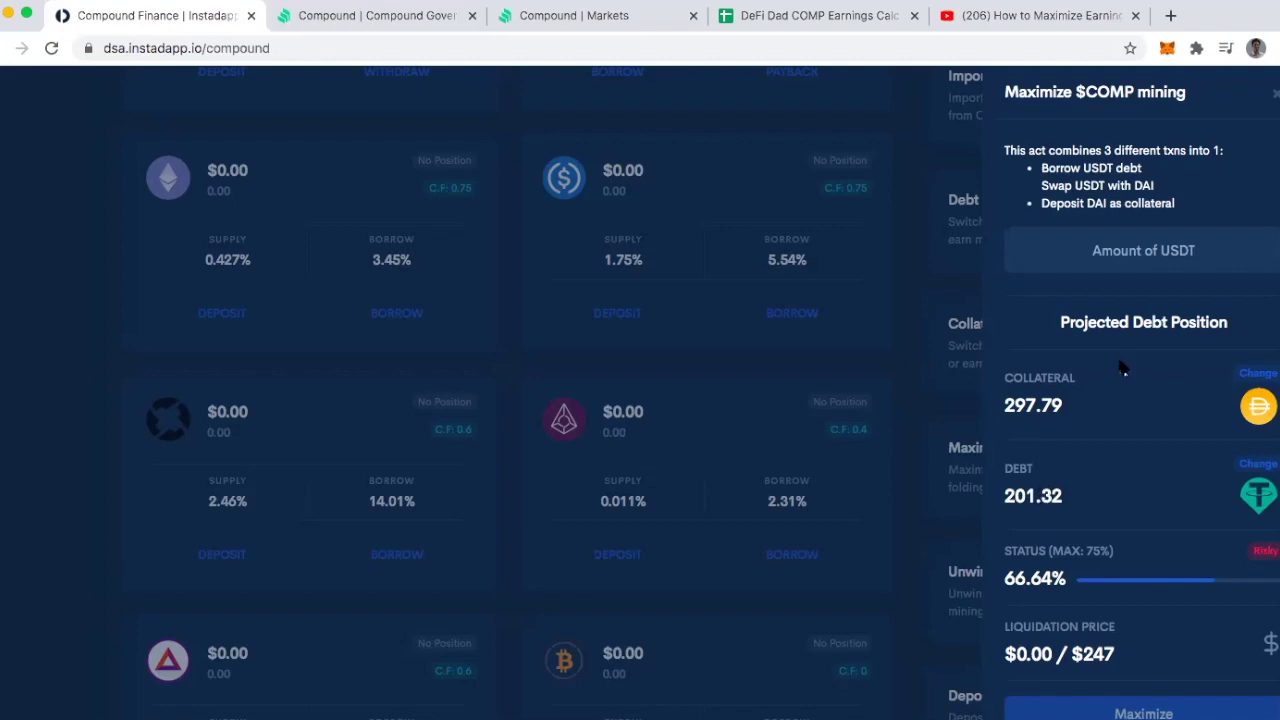
Close the Maximize $COMP mining form and return to the Compound Finance position overview.
click(1275, 93)
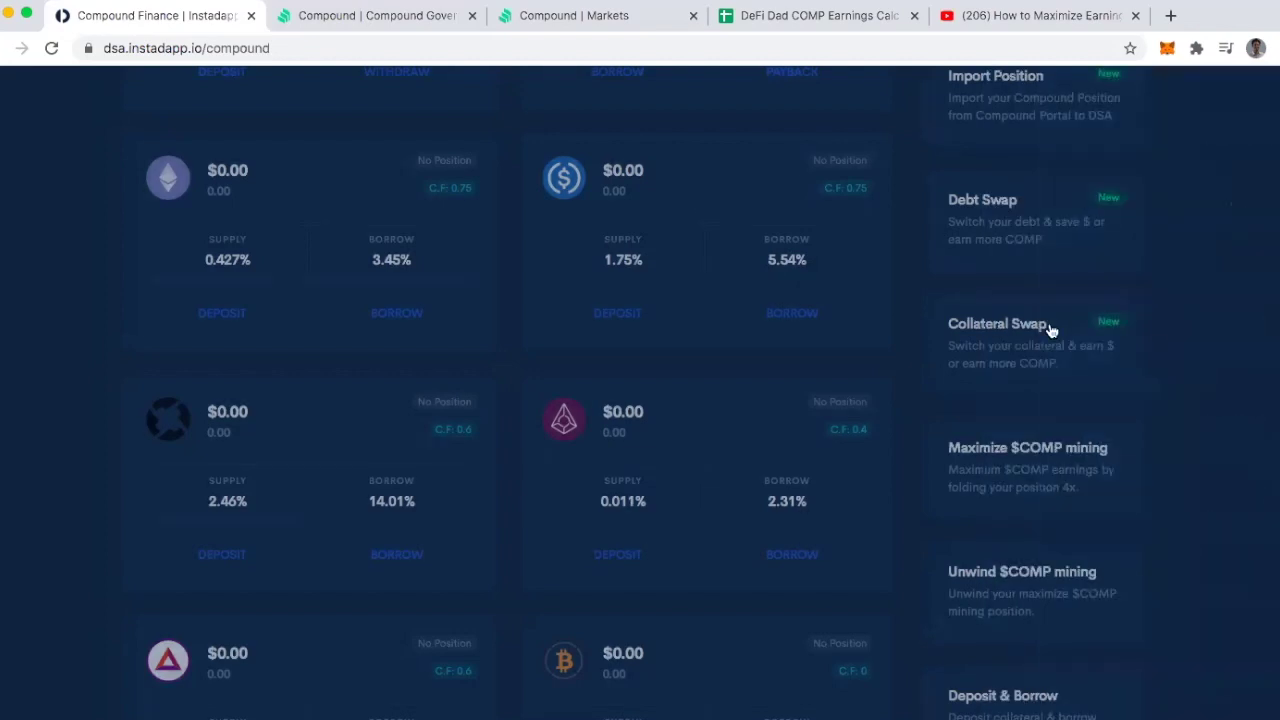
scroll(983, 467, up, 5)
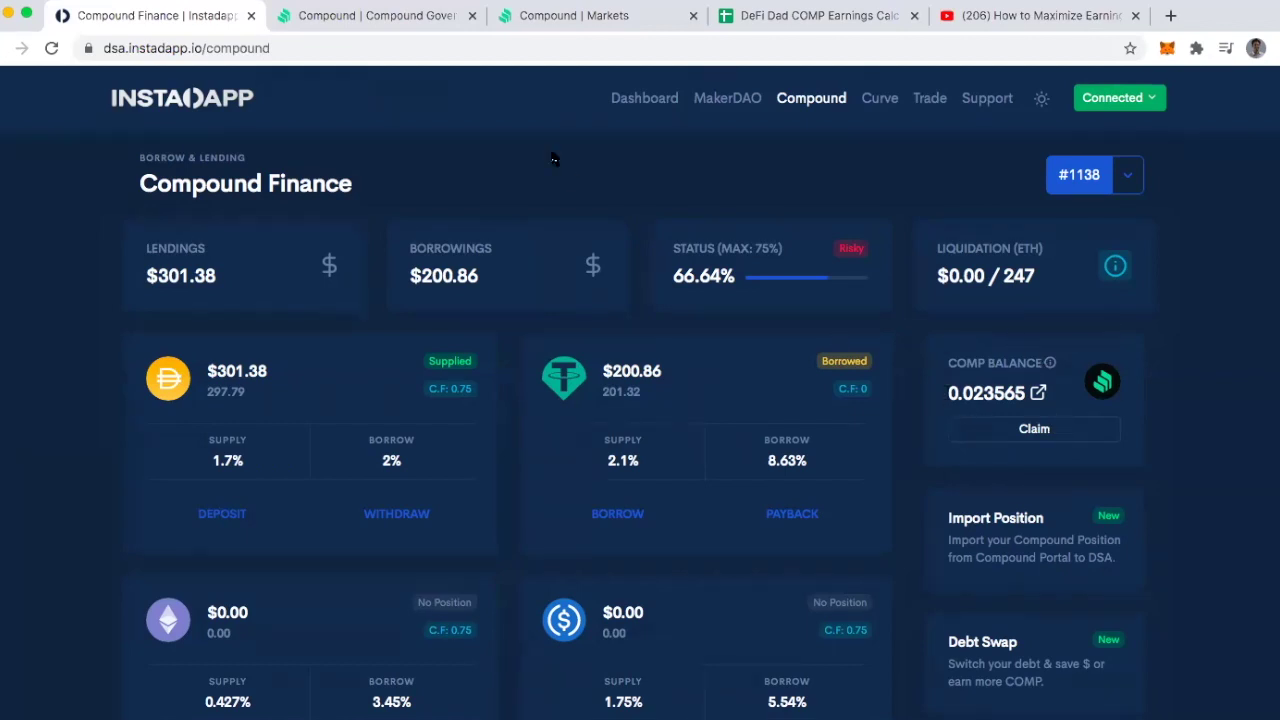
Examine Compound's Market Distribution table for each market's daily COMP, supply and borrow APY, and total distributed.
click(312, 20)
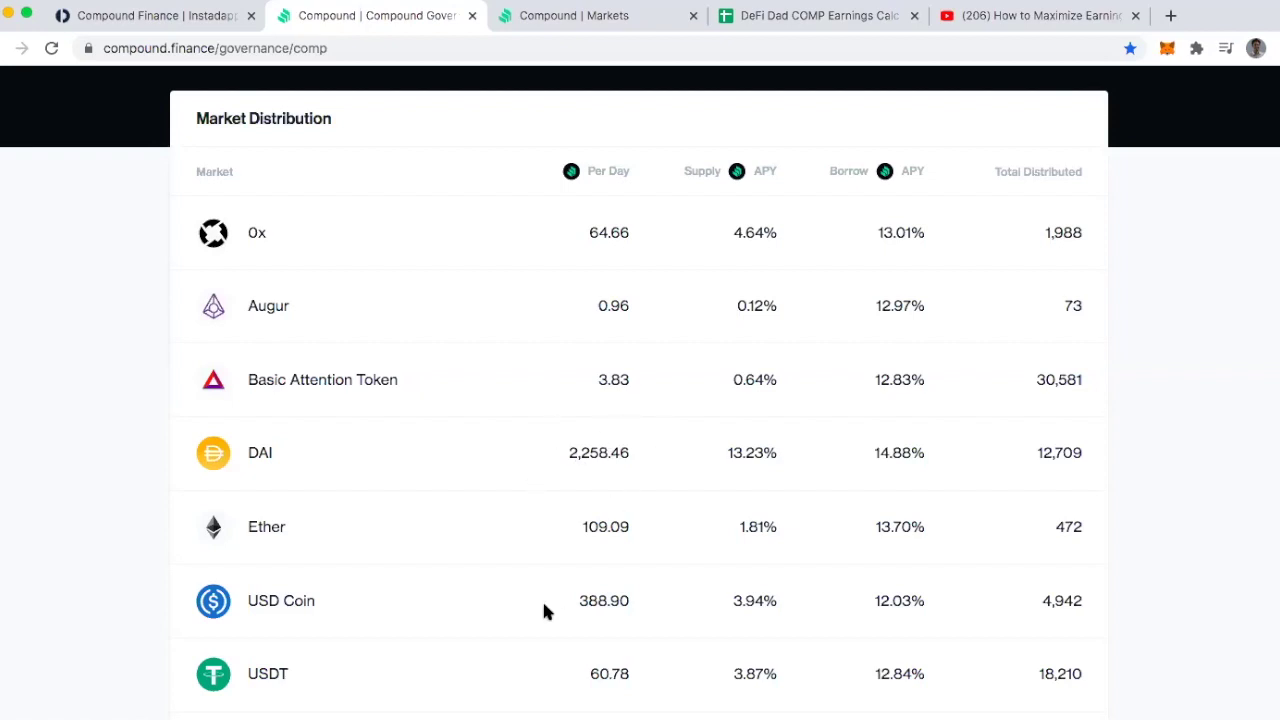
scroll(531, 660, down, 2)
scroll(566, 450, up, 3)
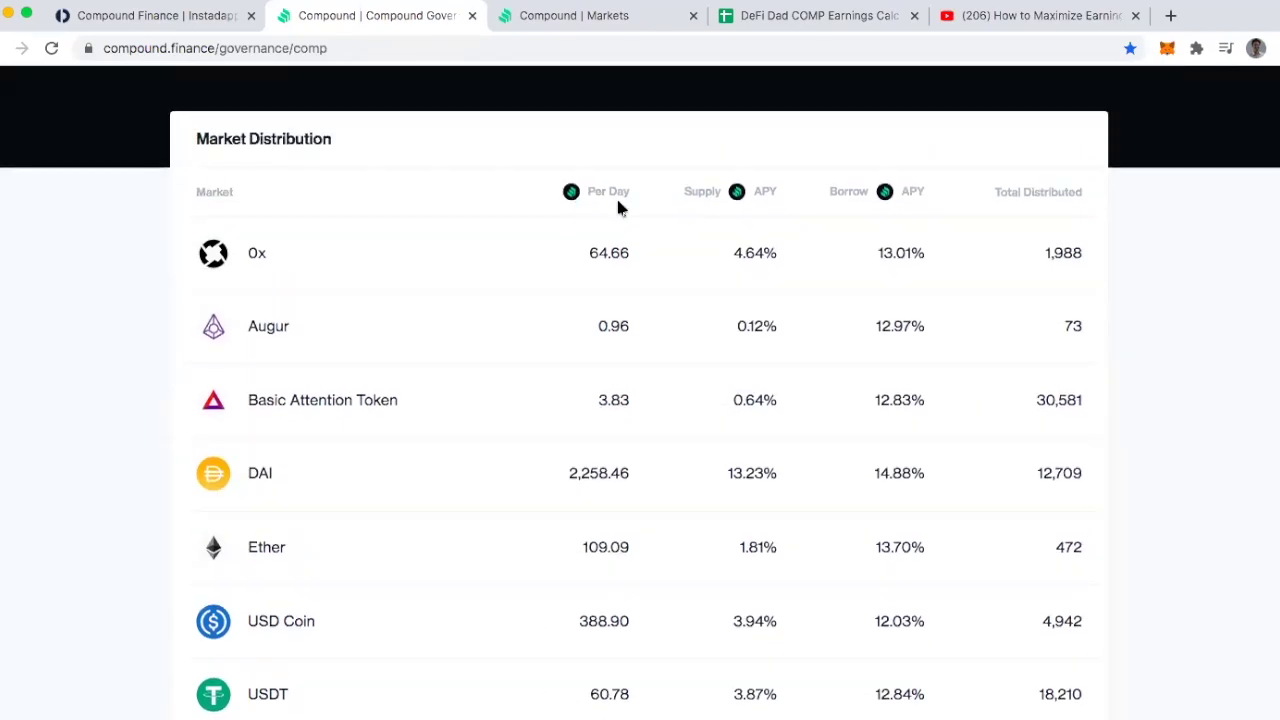
scroll(559, 401, down, 5)
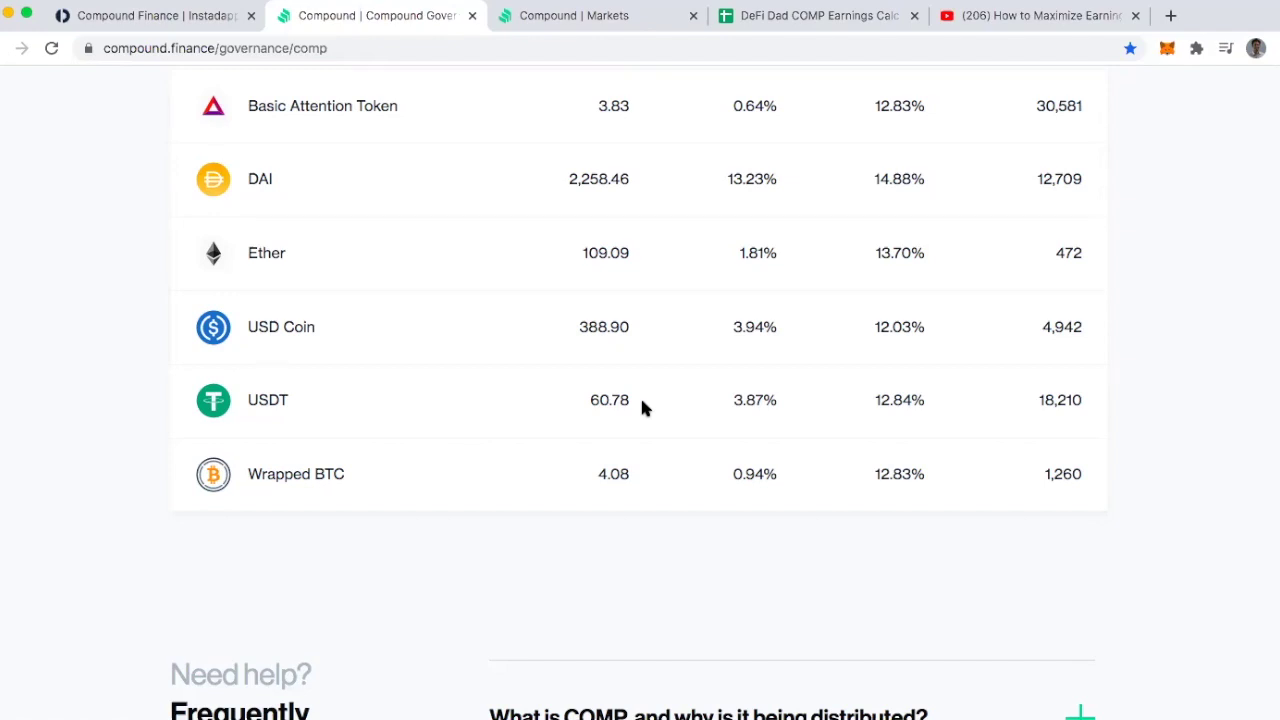
scroll(628, 401, up, 4)
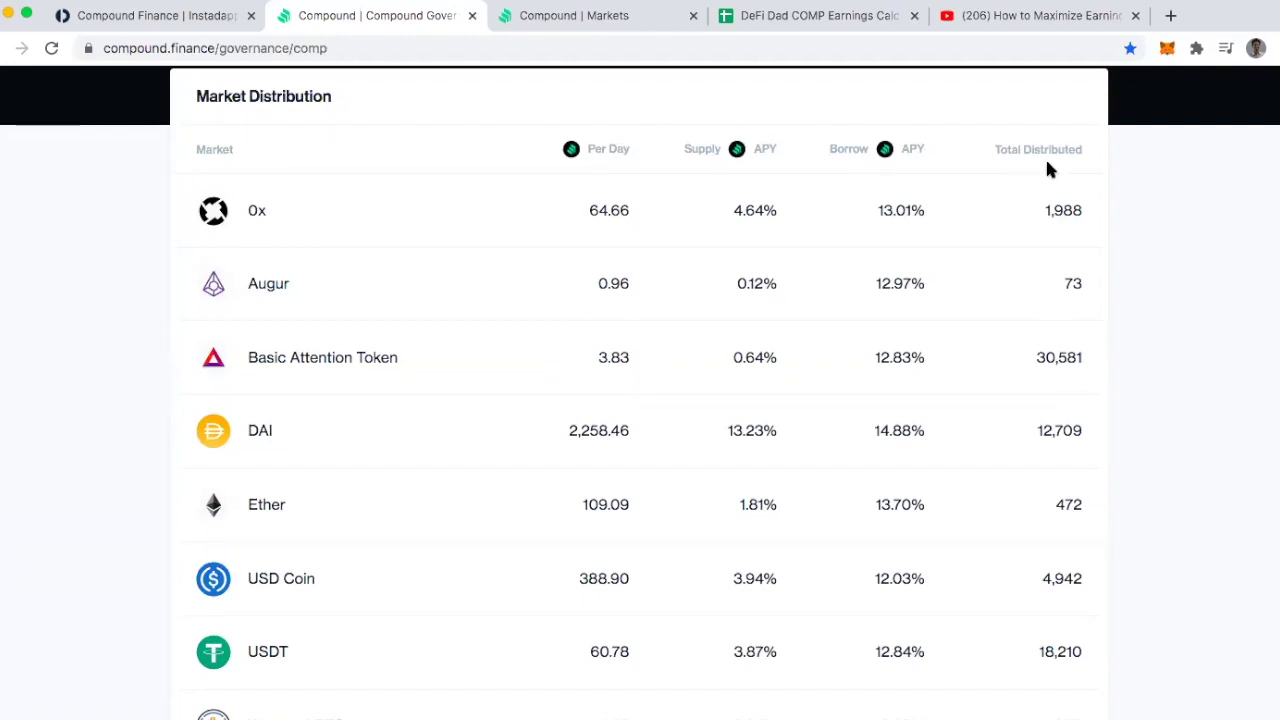
scroll(1069, 360, down, 2)
scroll(1069, 360, down, 1)
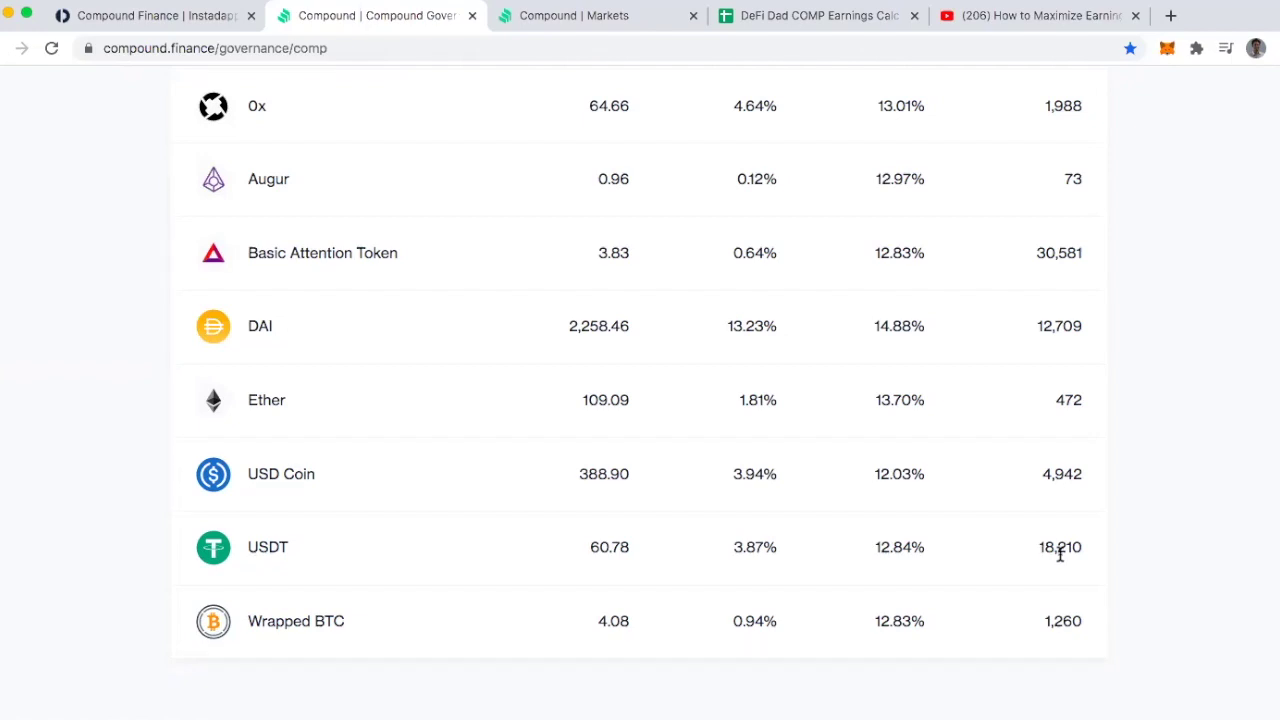
scroll(1060, 555, up, 3)
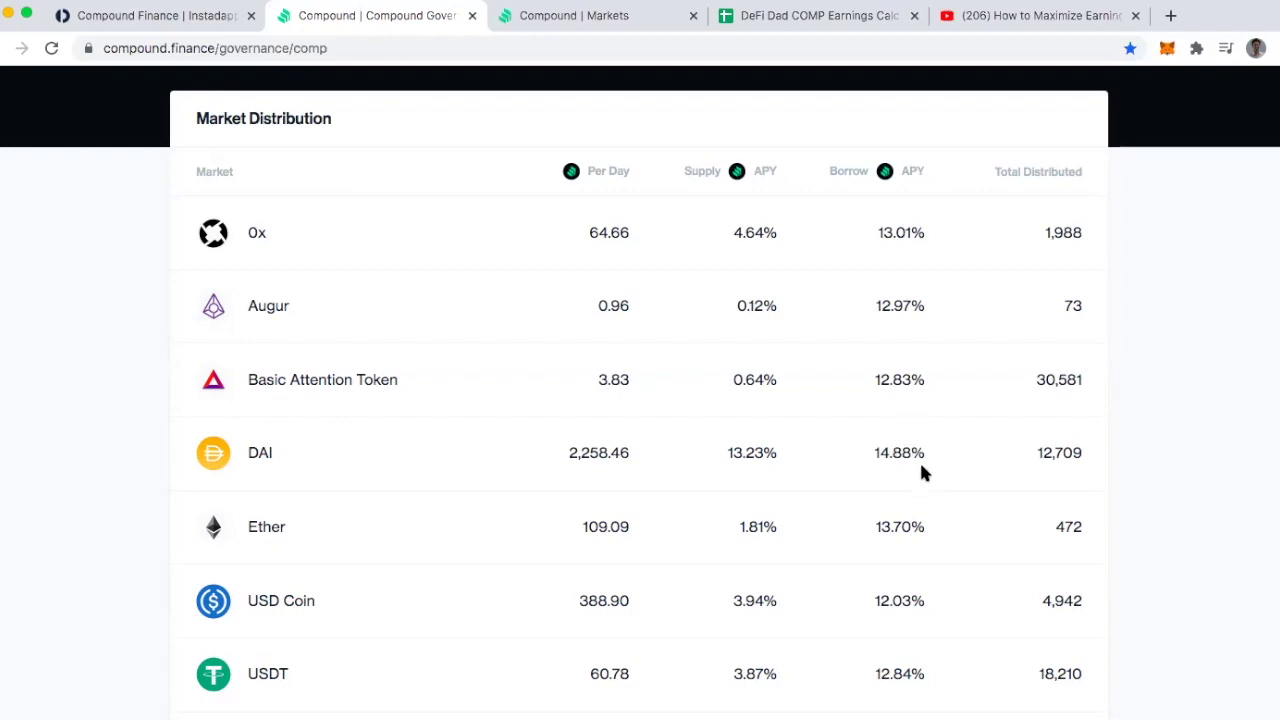
Compare Compound's All Markets supply and borrow figures with the COMP earnings calculator and the Instadapp position.
click(558, 17)
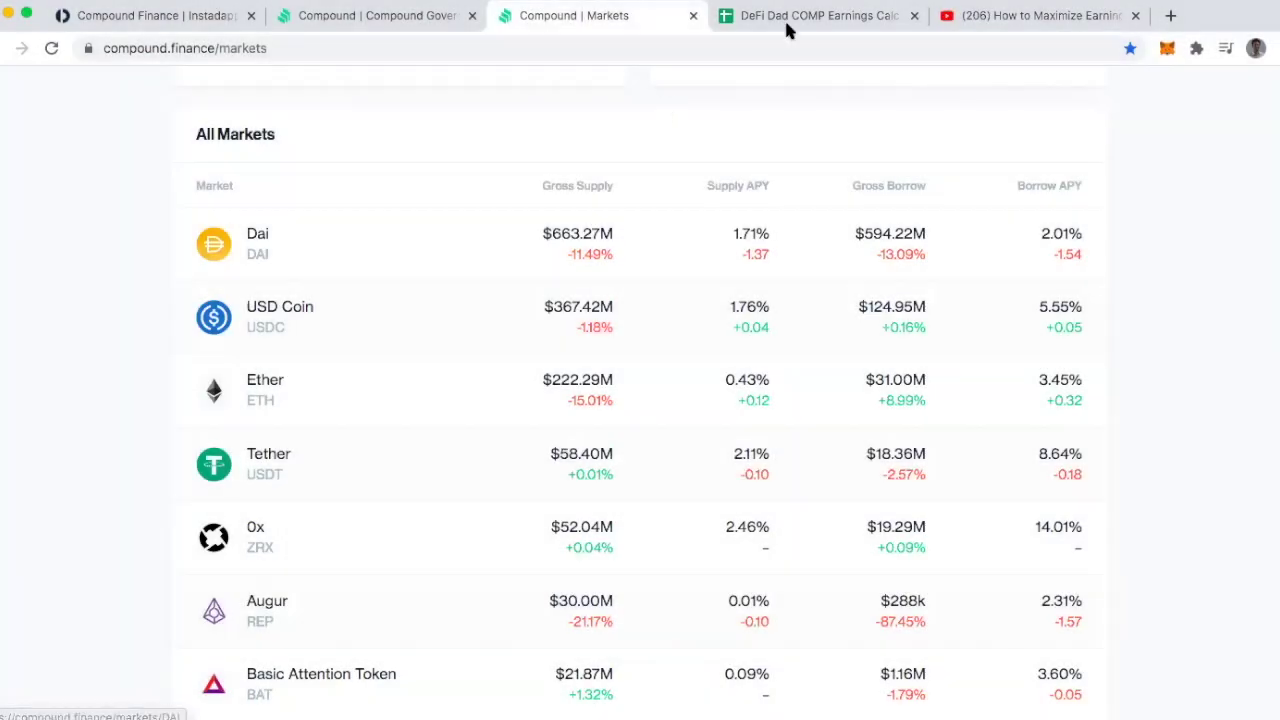
click(785, 16)
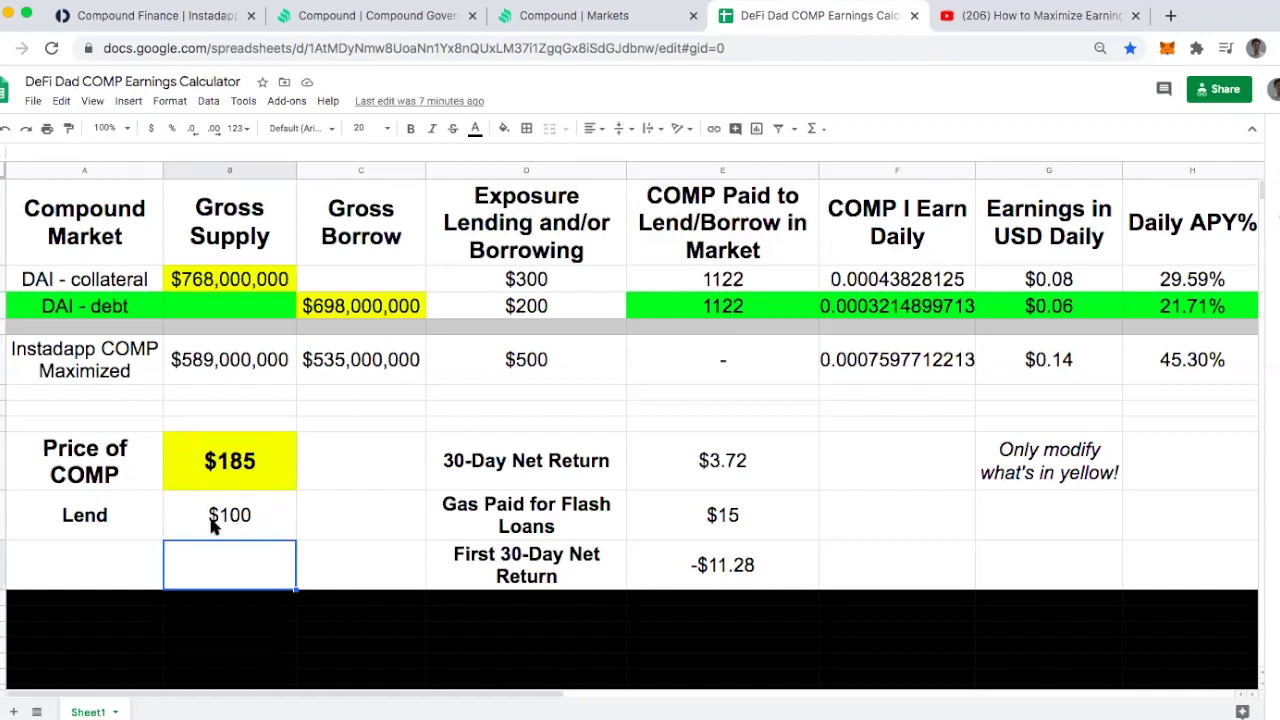
click(142, 15)
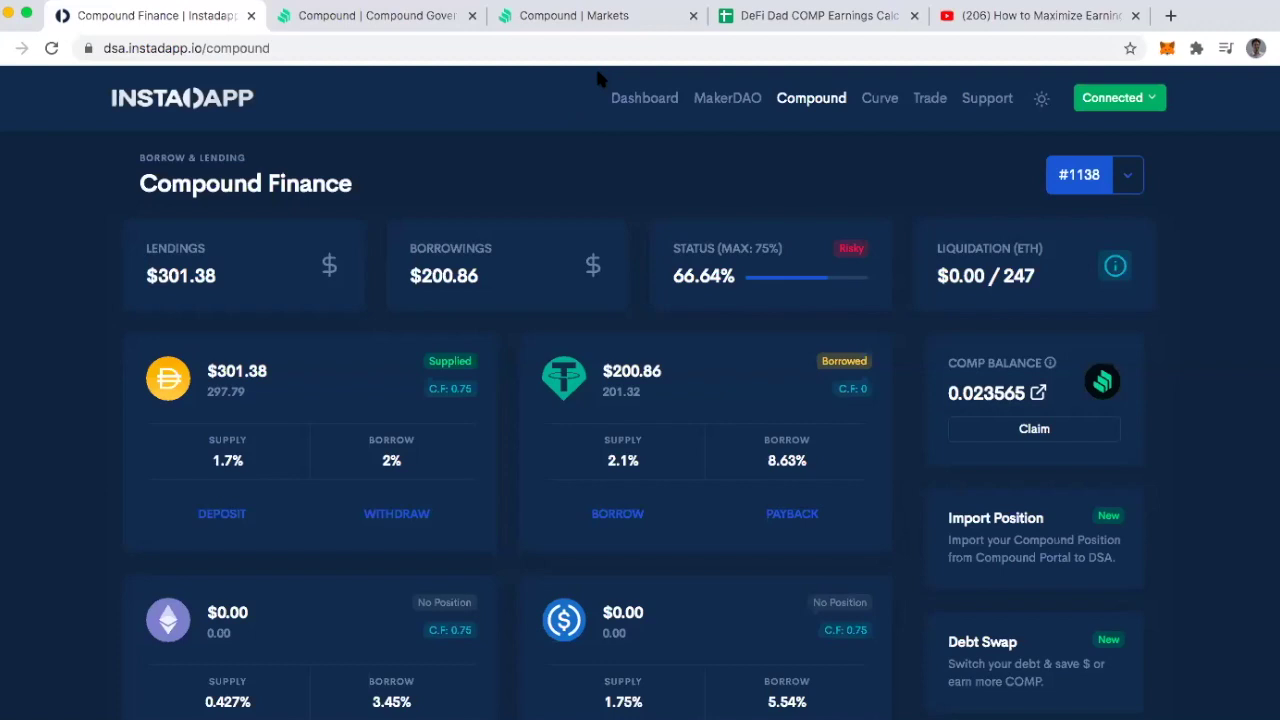
click(745, 22)
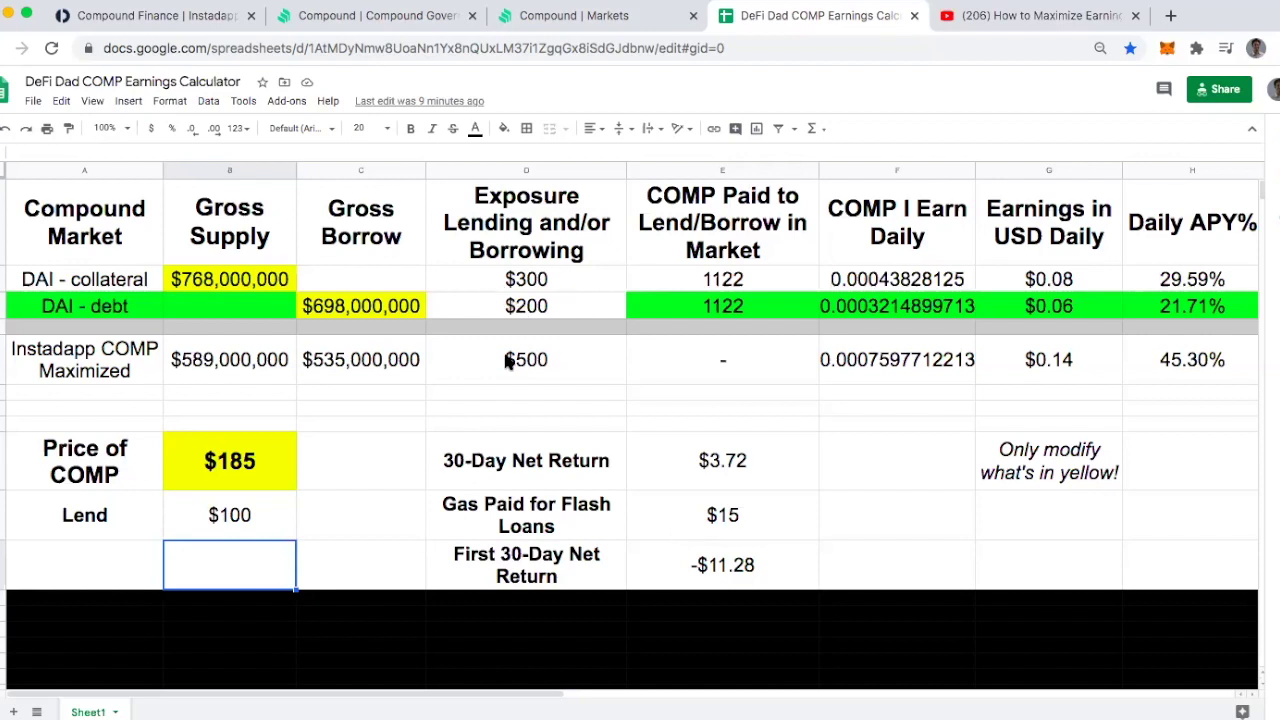
Open the Maximize $COMP mining form on Instadapp's Compound page, review its projected debt position, and close it.
click(176, 20)
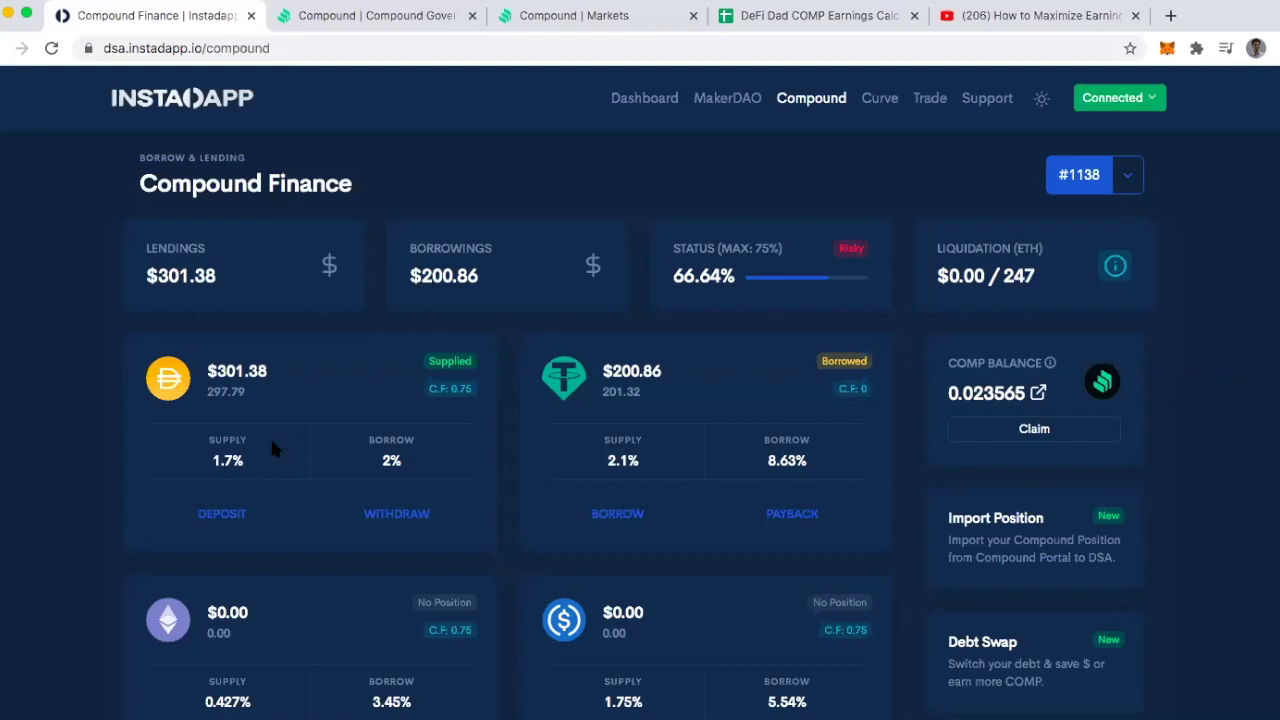
scroll(1046, 544, down, 1)
scroll(1046, 544, down, 5)
click(1031, 528)
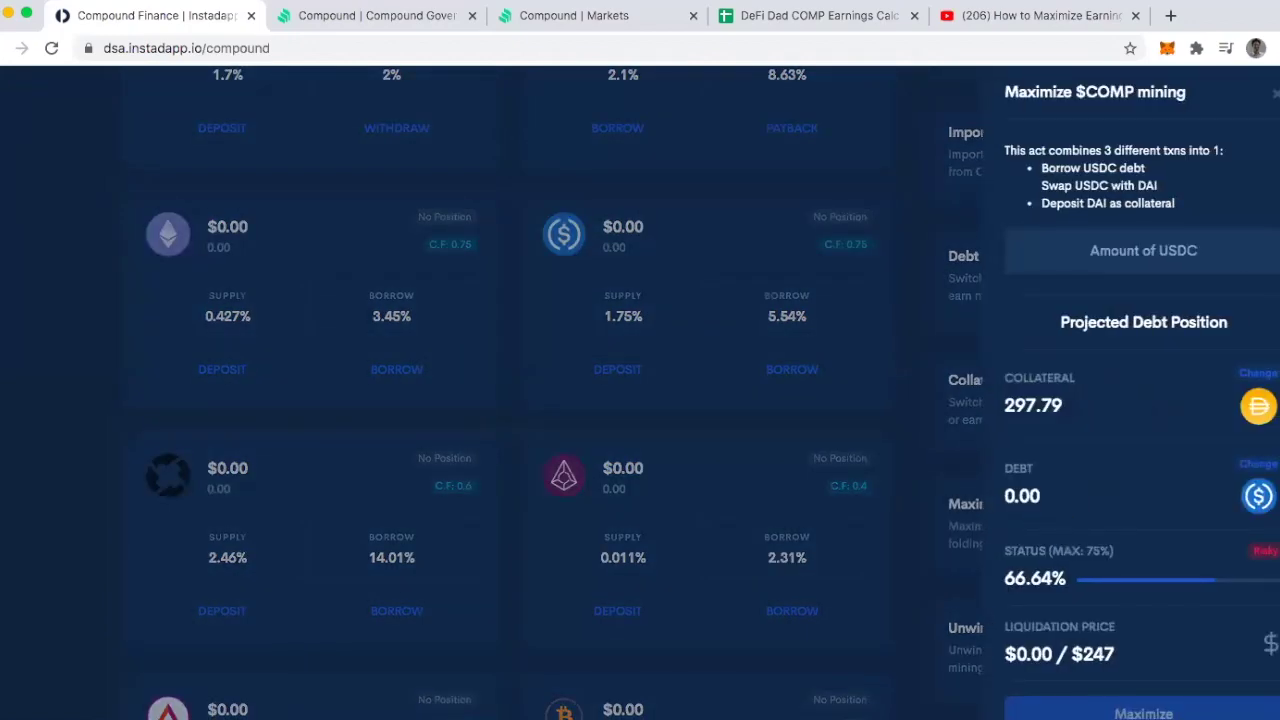
click(1275, 93)
scroll(577, 308, up, 6)
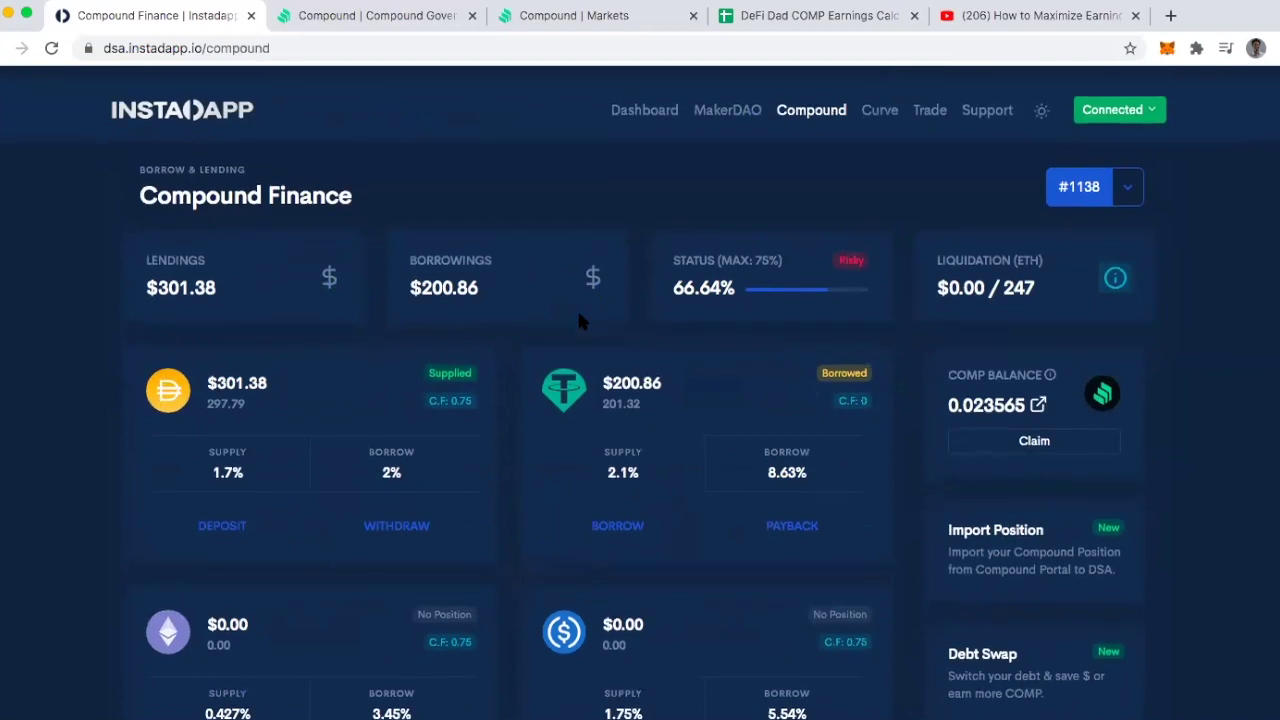
Set the Lend amount to $1,000 in the DeFi Dad COMP Earnings Calculator spreadsheet.
click(786, 15)
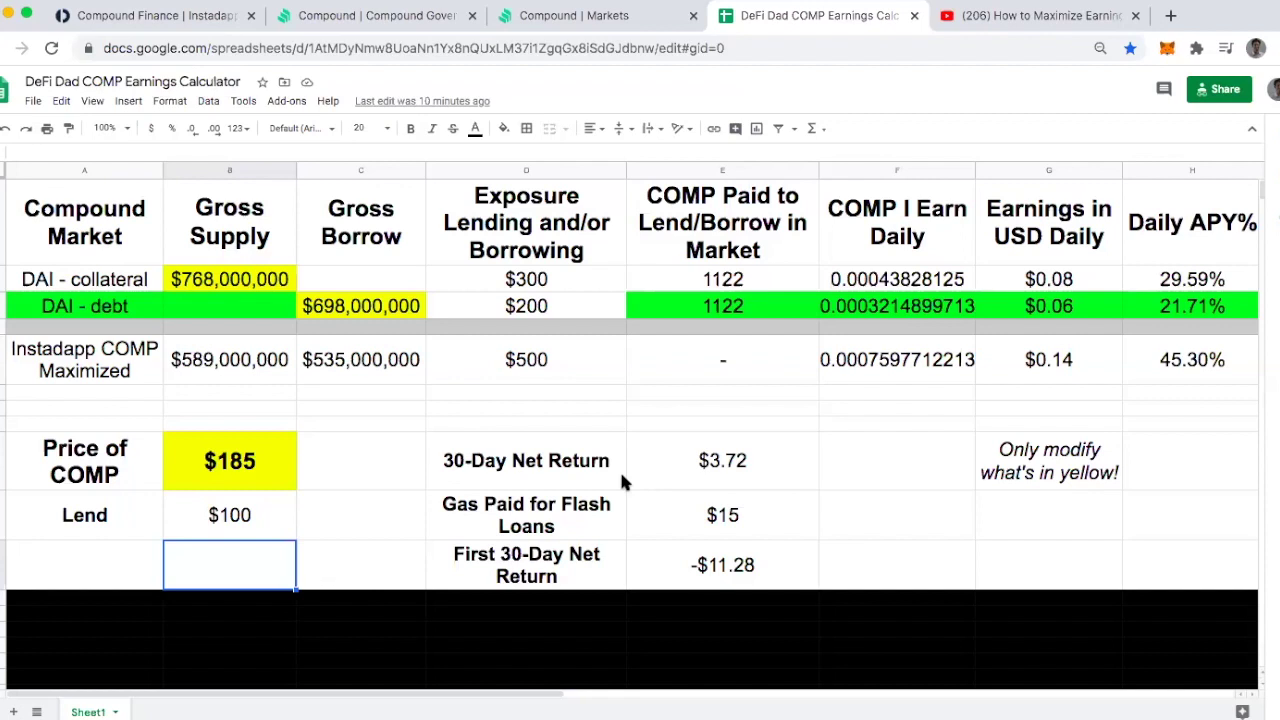
click(247, 528)
text(1000)
key(Return)
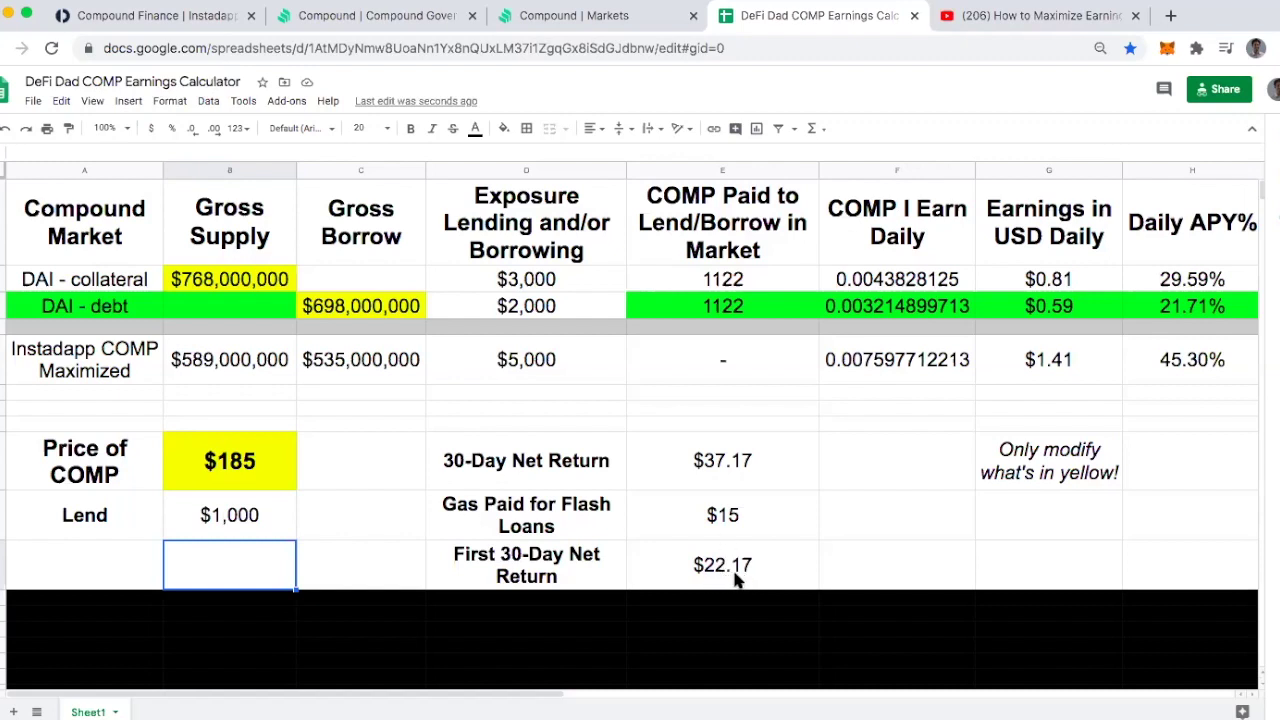
Set the Lend amount in the COMP earnings calculator to $5,000.
click(249, 516)
text(5,000)
key(Return)
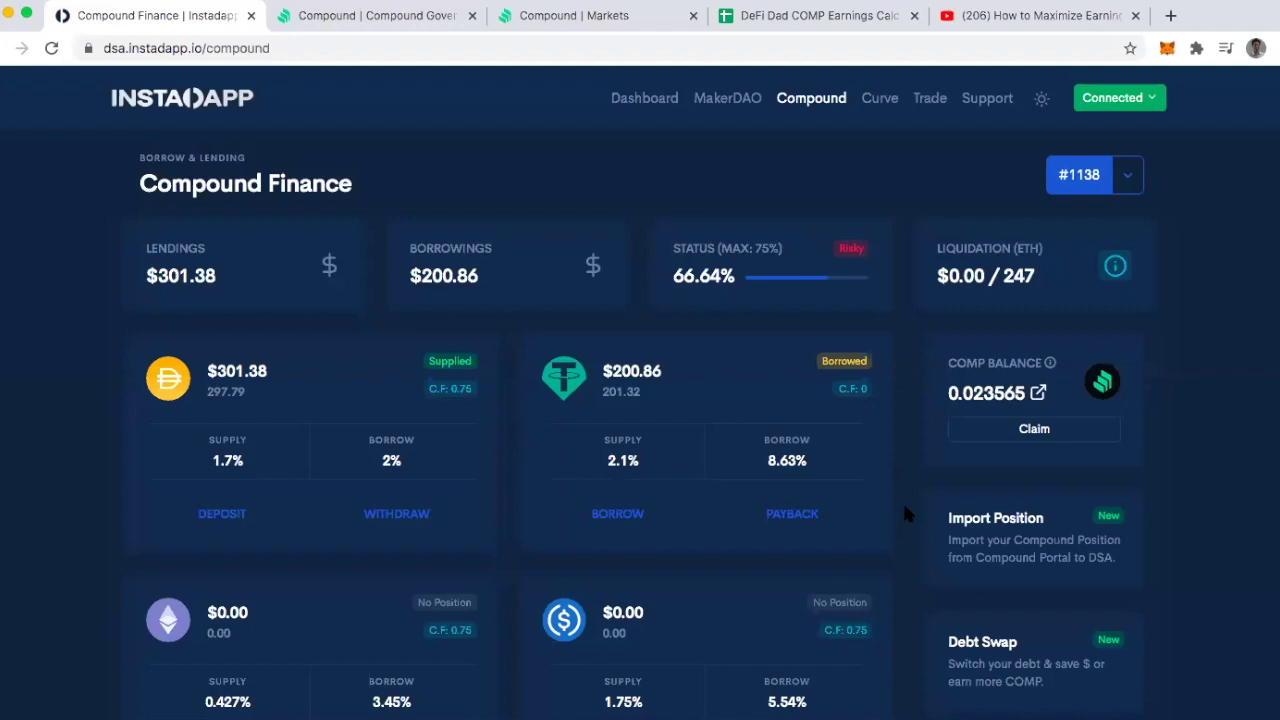
Open Instadapp's Import Compound Position dialog, review the CDAI allowance and import note, and close it without importing.
scroll(889, 497, down, 3)
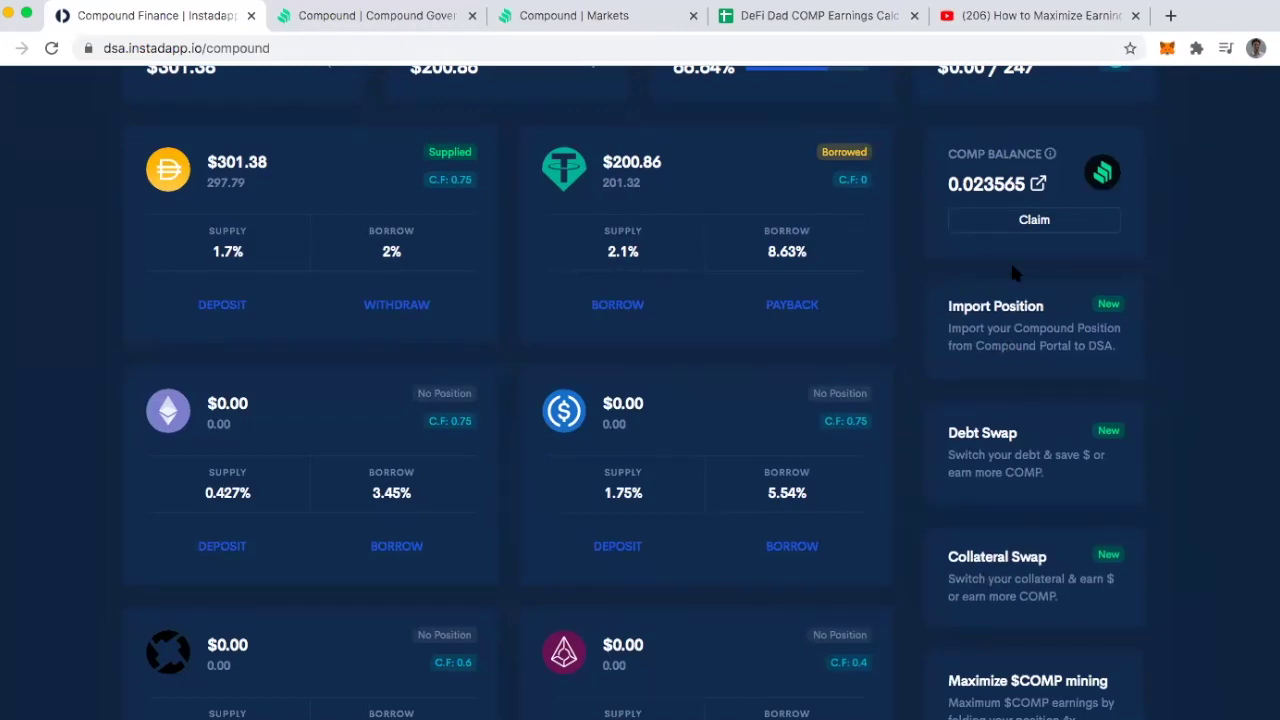
click(1016, 348)
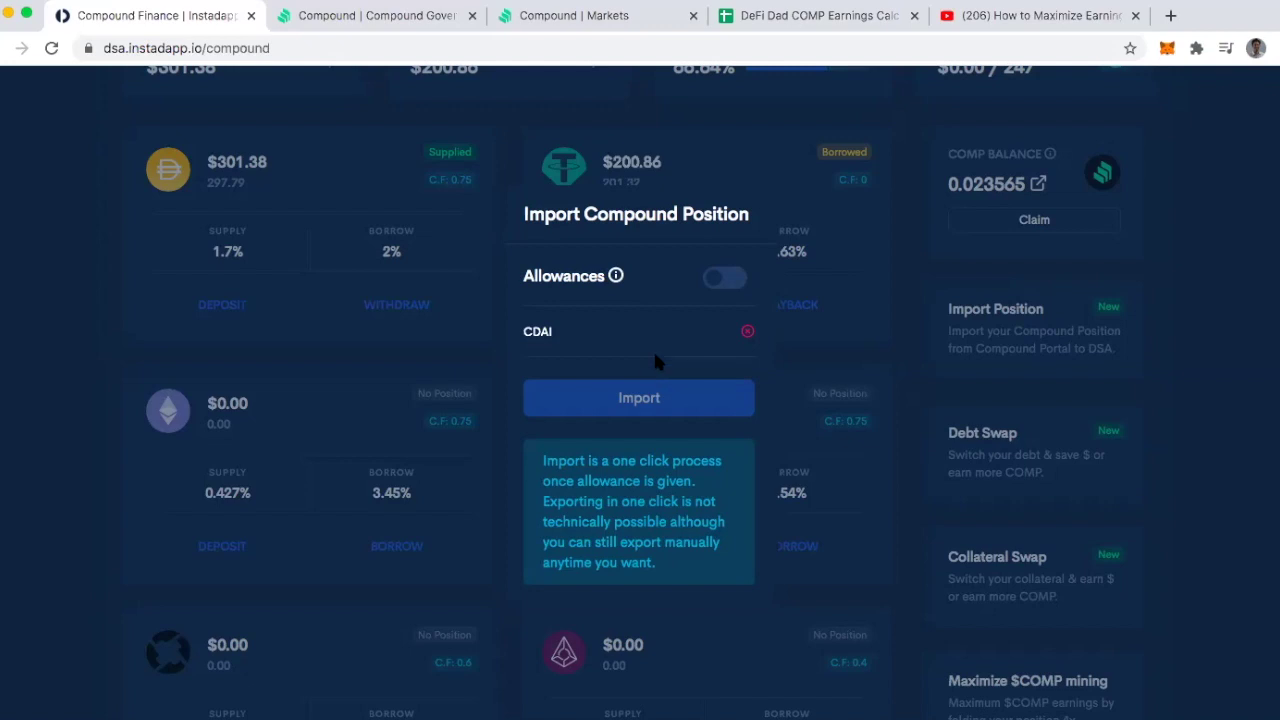
click(1226, 293)
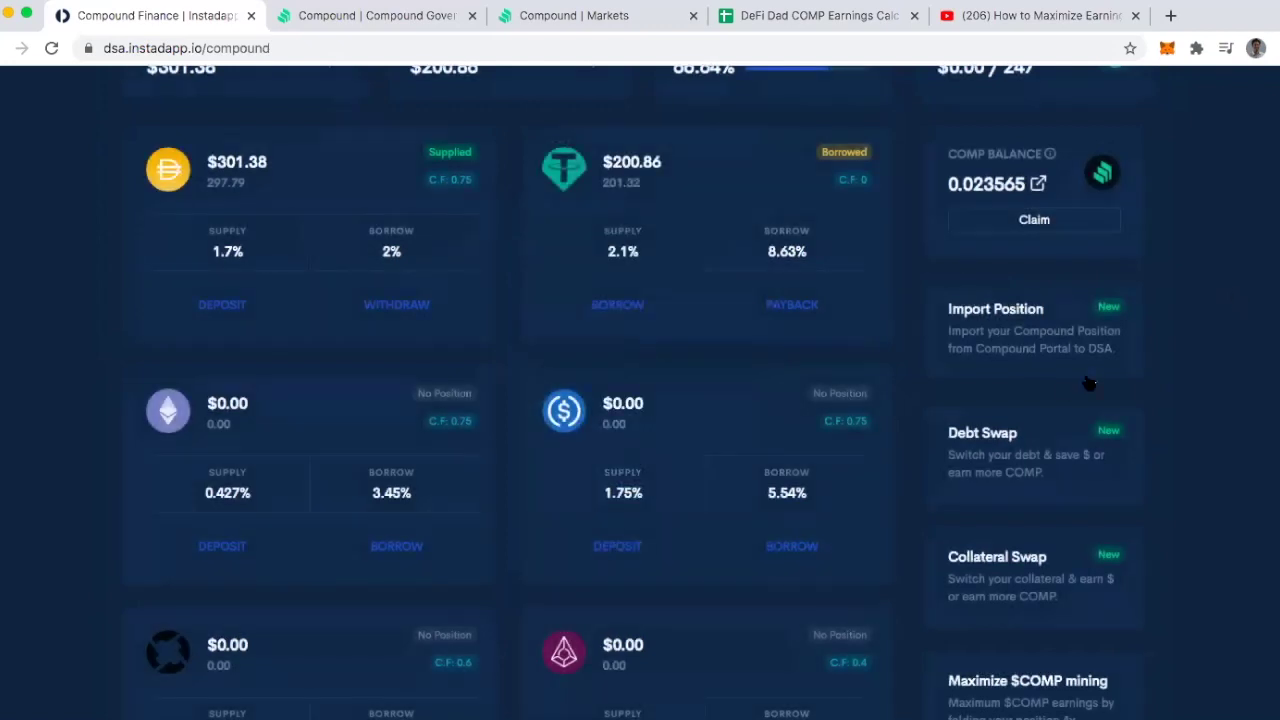
scroll(1028, 440, down, 1)
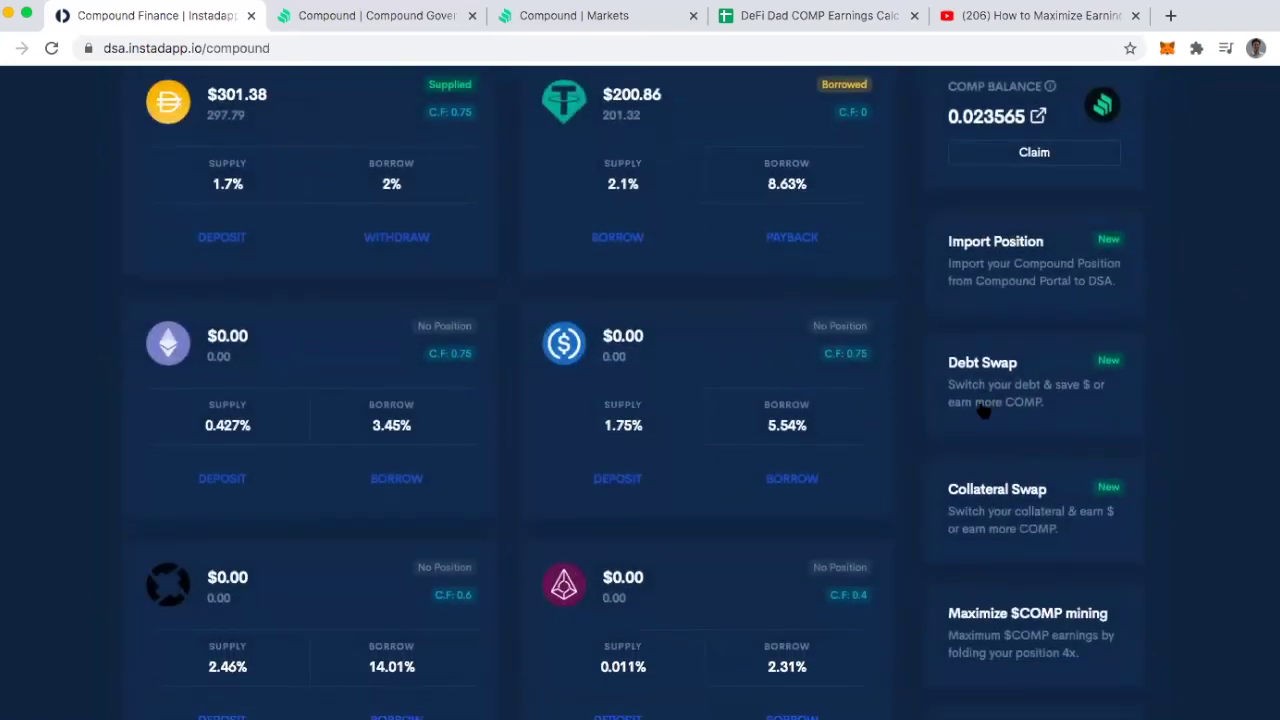
scroll(990, 400, up, 1)
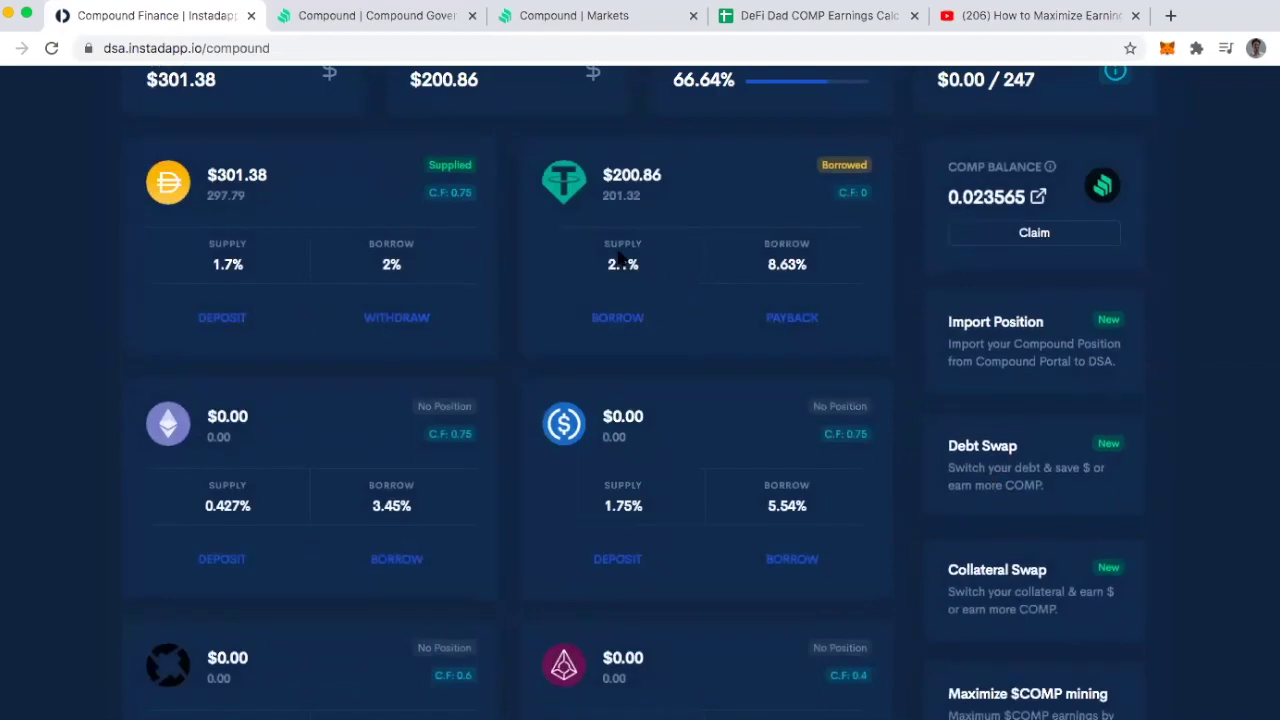
Check Compound's All Markets table and the Market Distribution table for the COMP rates of each asset.
click(545, 18)
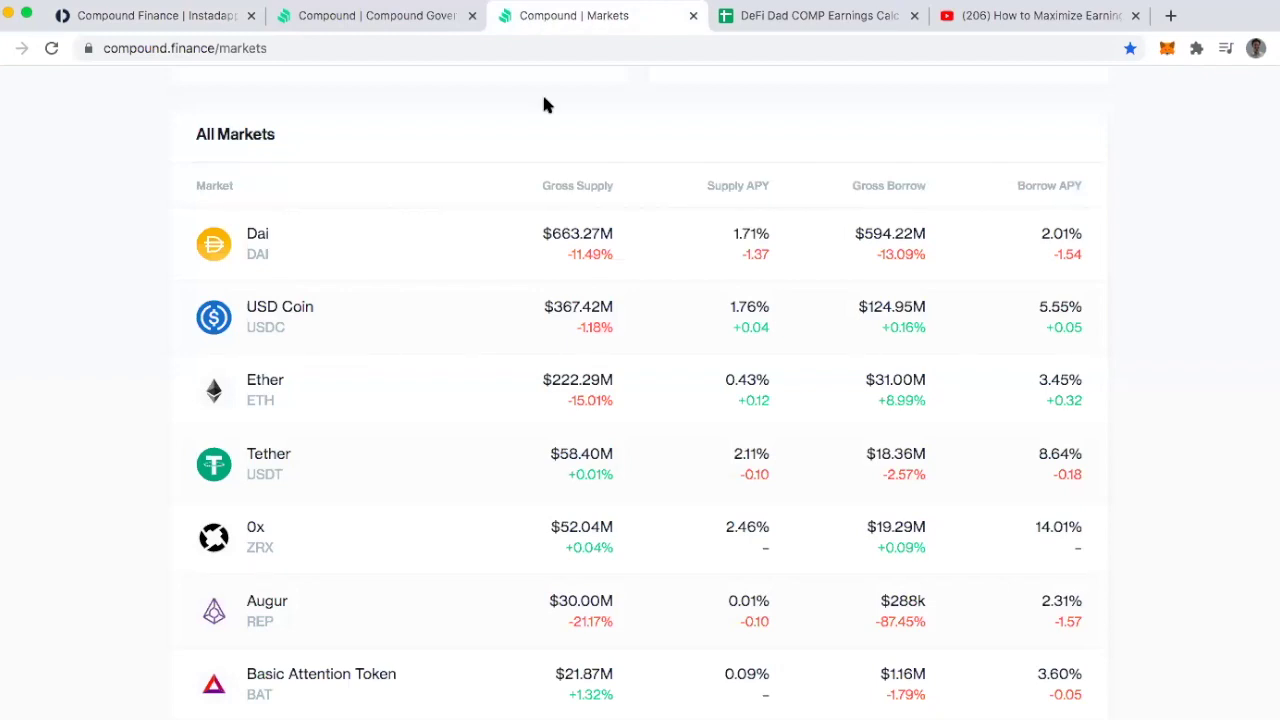
click(341, 18)
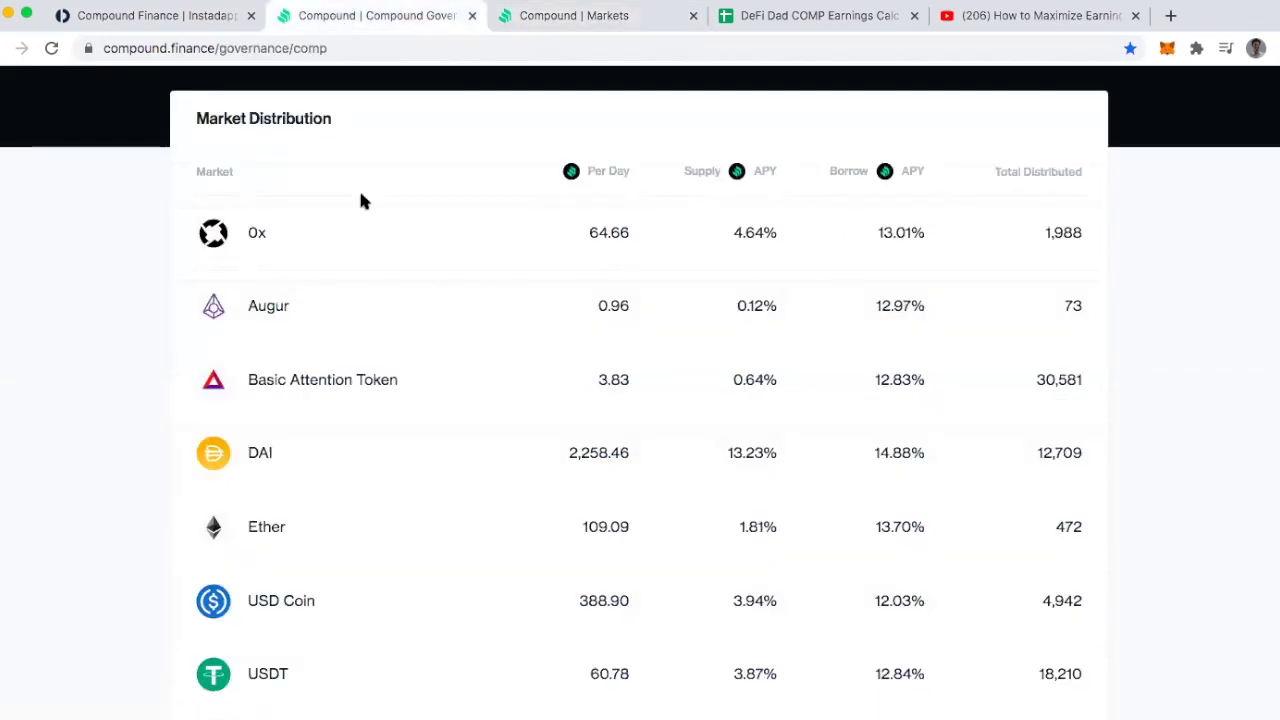
scroll(340, 310, down, 2)
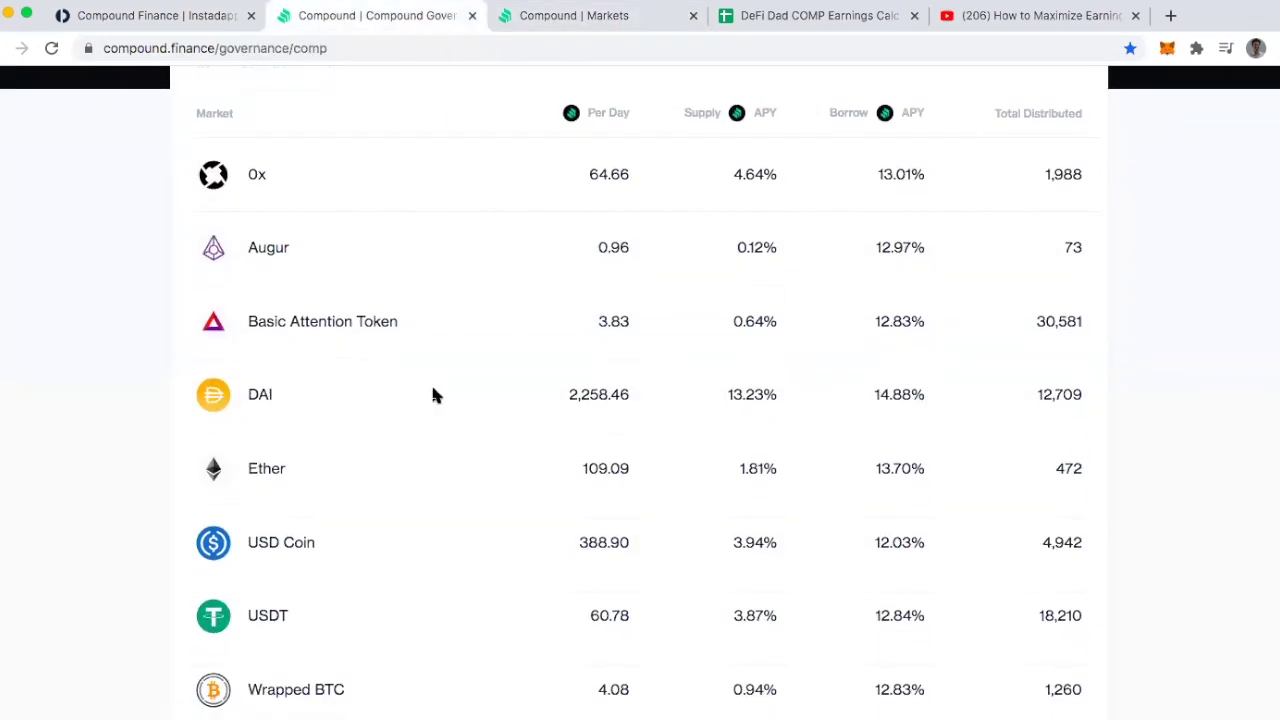